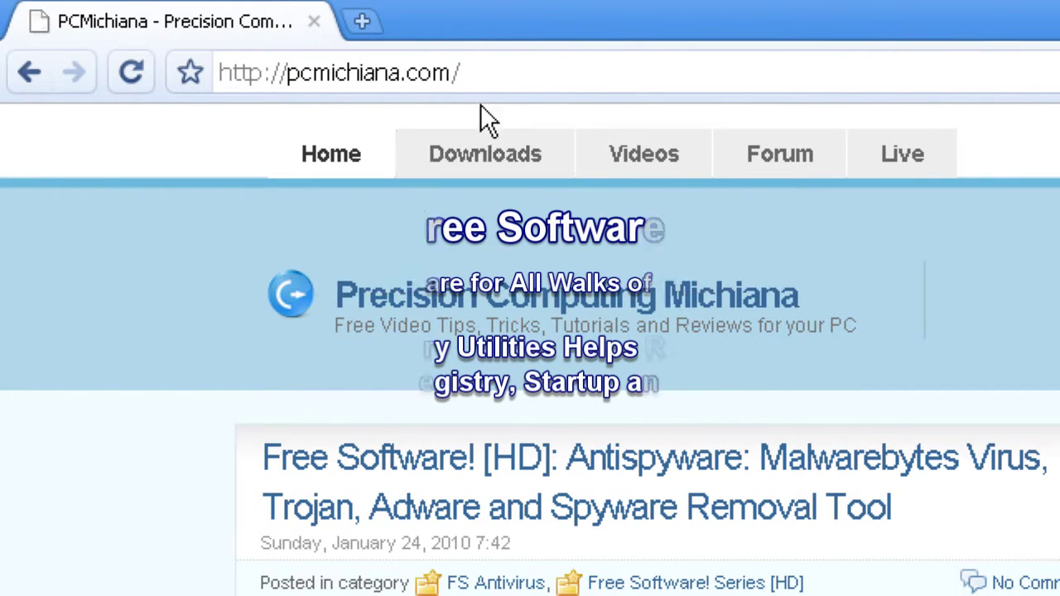
Open the Downloads section of the pcmichiana.com site
click(443, 81)
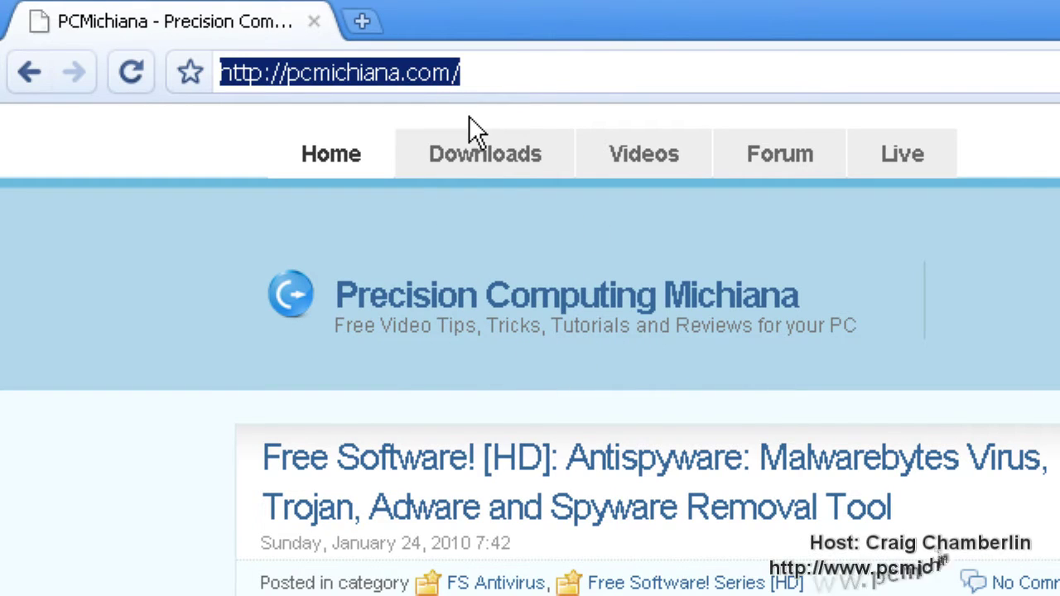
click(485, 155)
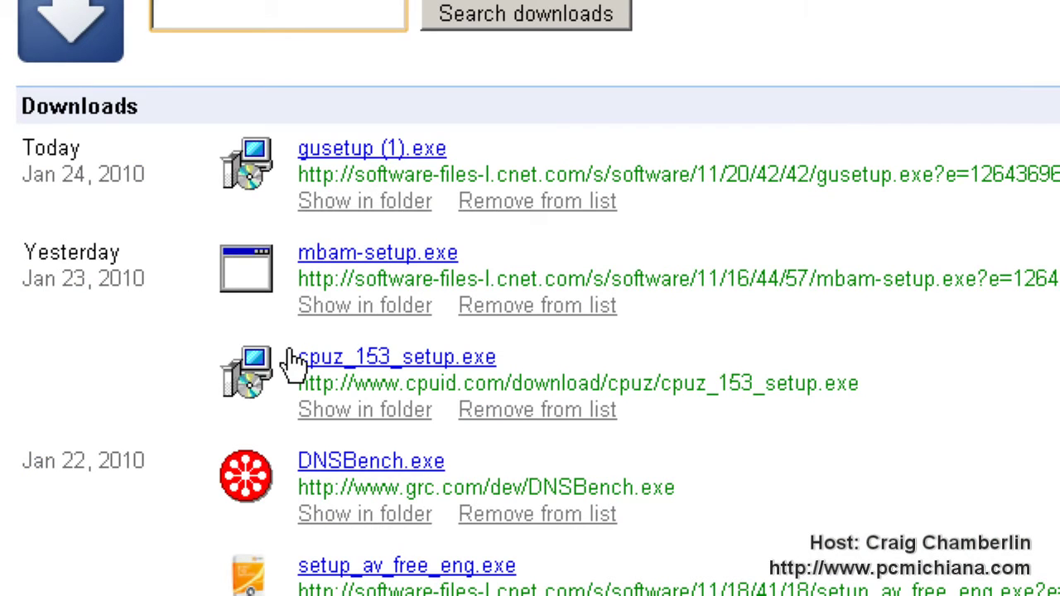
Run the downloaded gusetup (1).exe installer and choose English as the setup language
click(327, 152)
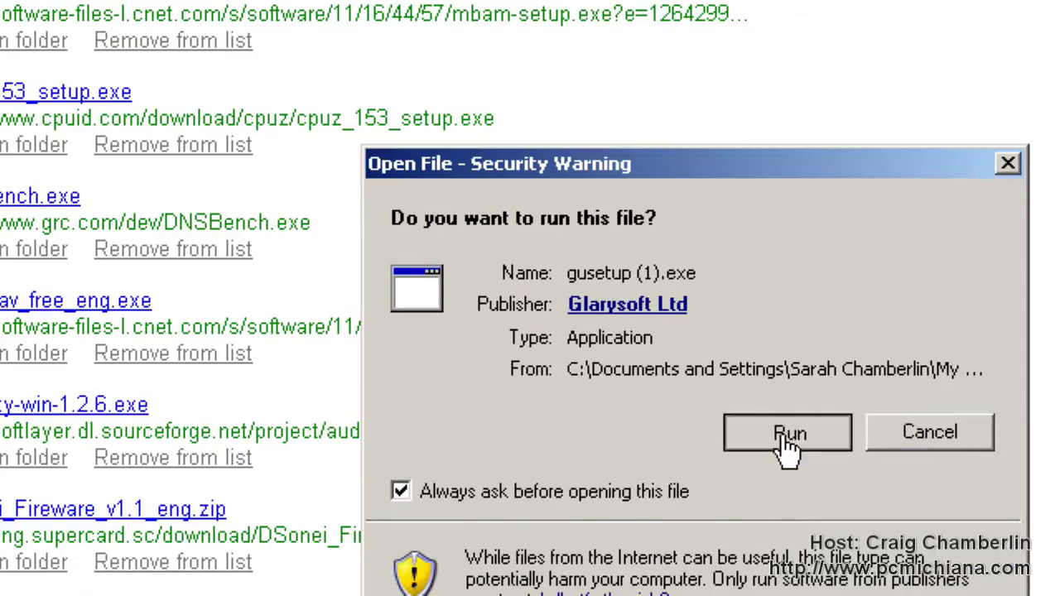
click(954, 498)
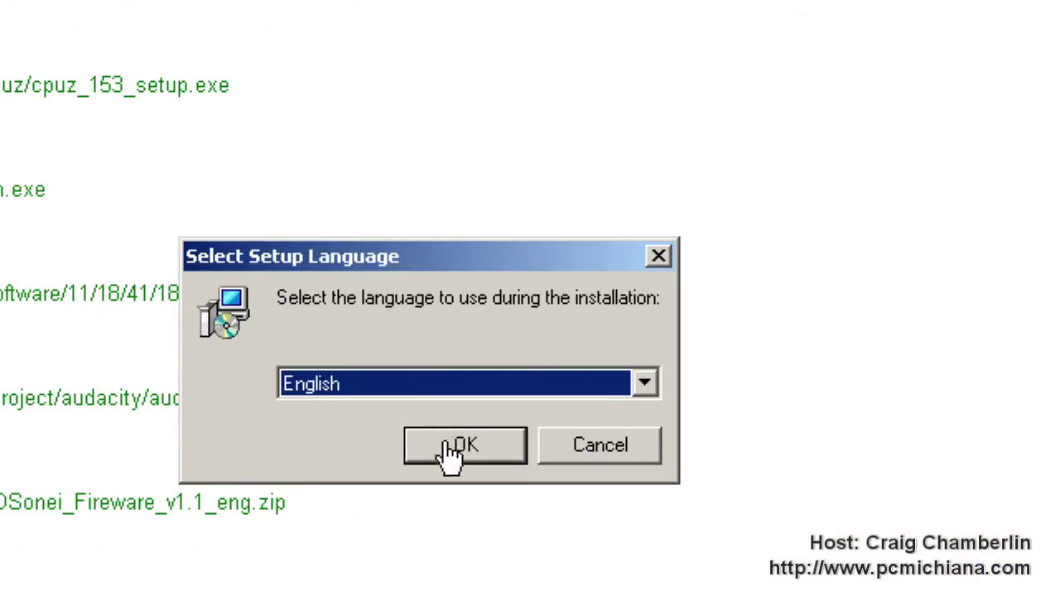
click(451, 414)
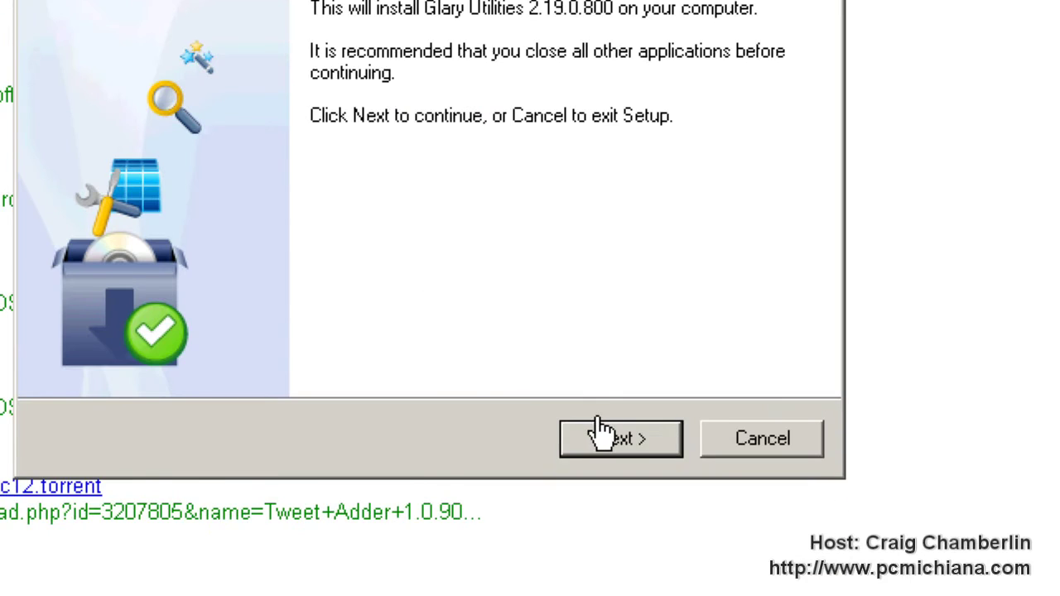
Accept the licence agreement, install Glary Utilities with the default options, and finish setup with the program set to launch
click(617, 434)
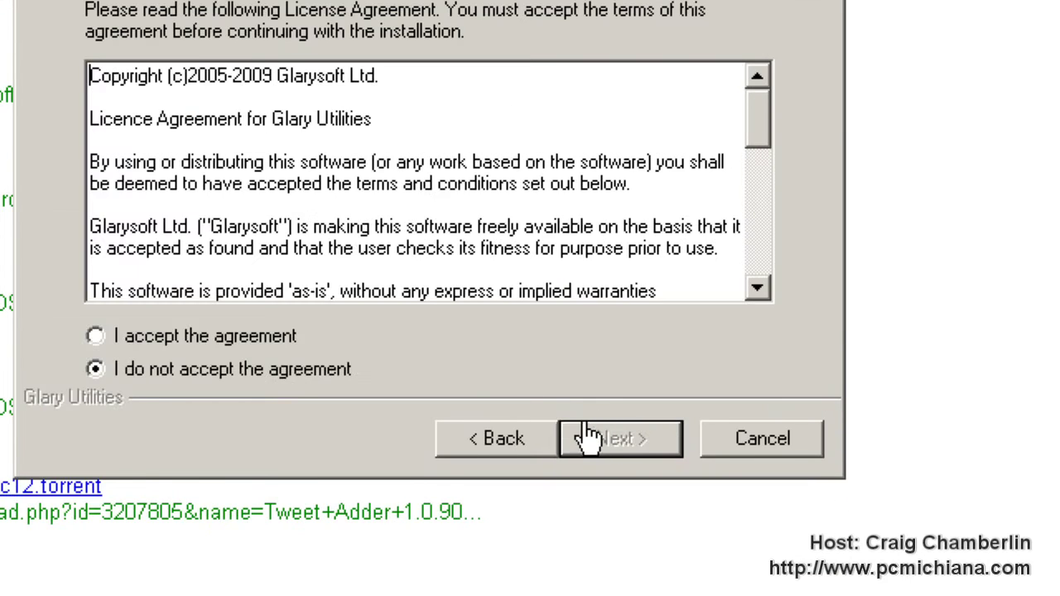
click(279, 344)
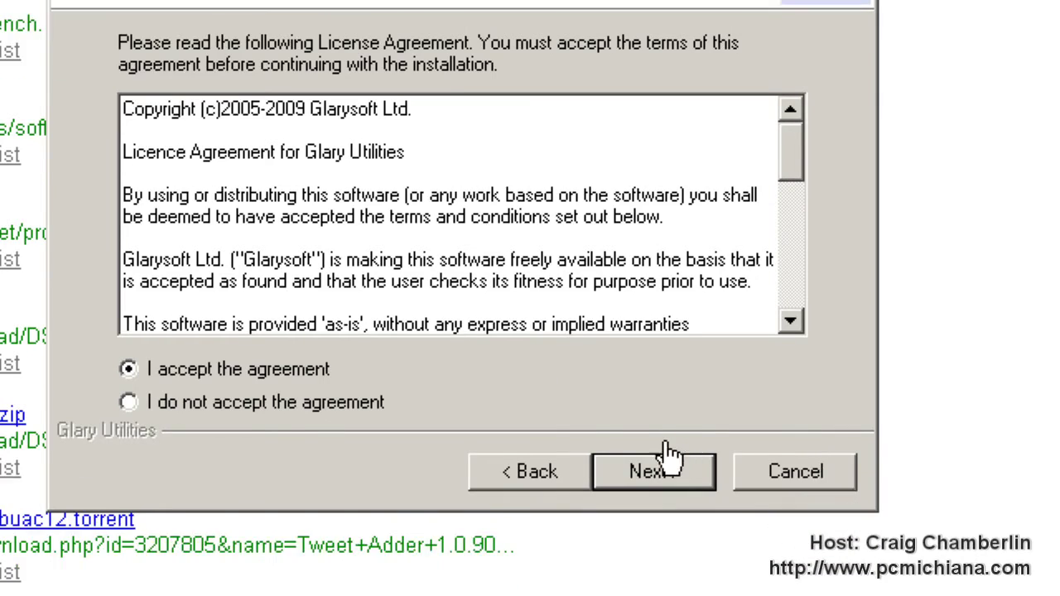
click(667, 443)
click(673, 429)
click(669, 426)
click(669, 426)
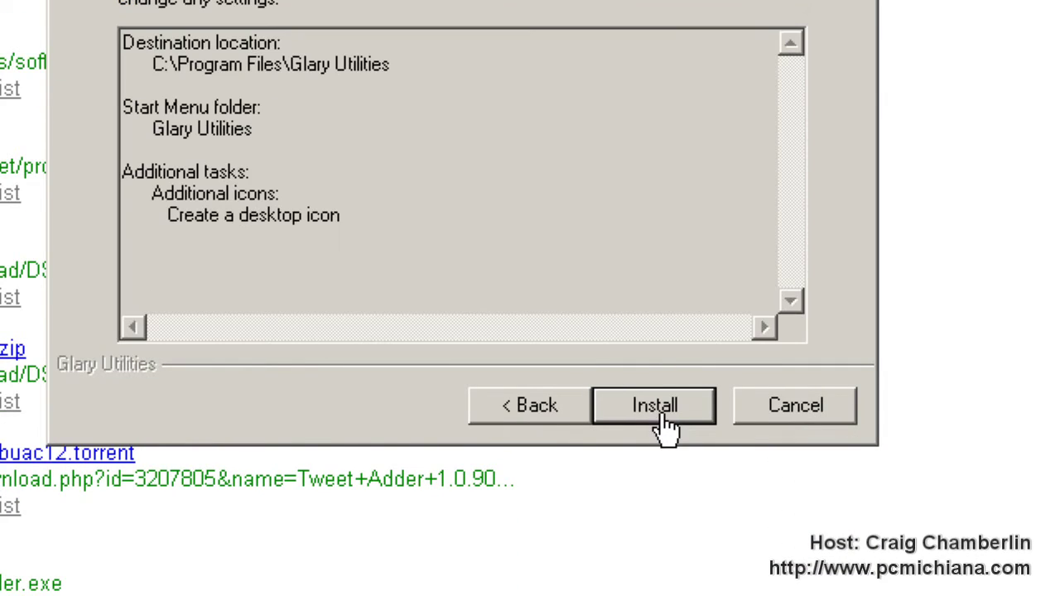
click(655, 428)
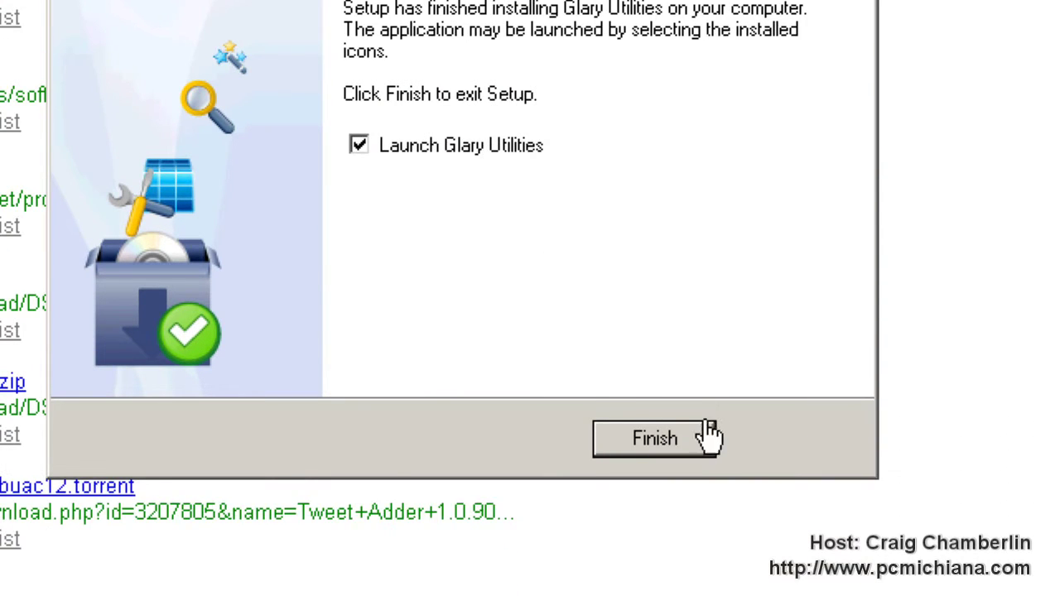
click(696, 571)
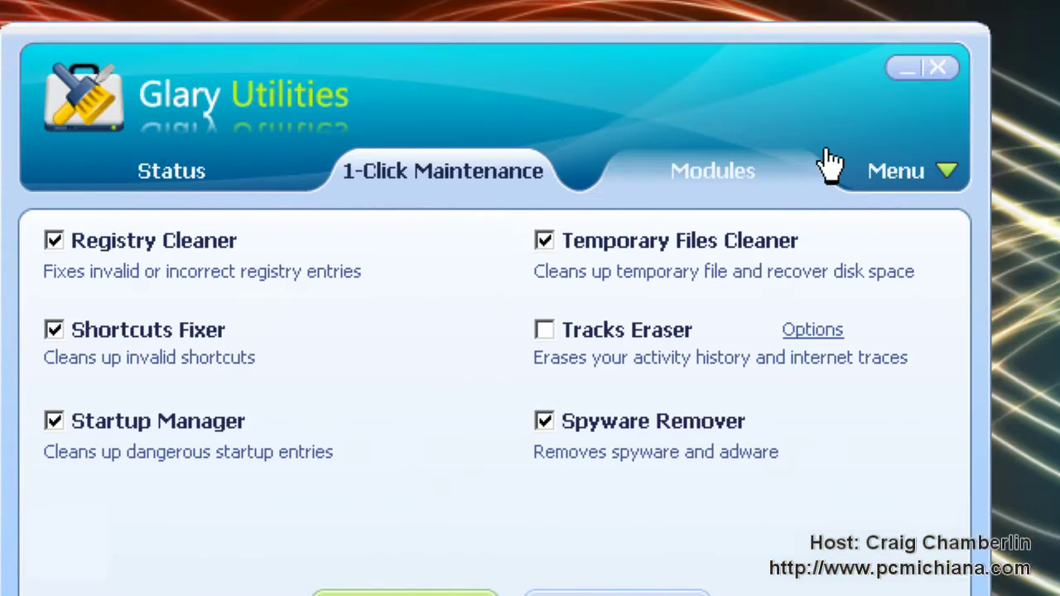
Look over the tools in the Clean Up & Repair and Optimize & Improve modules
click(869, 8)
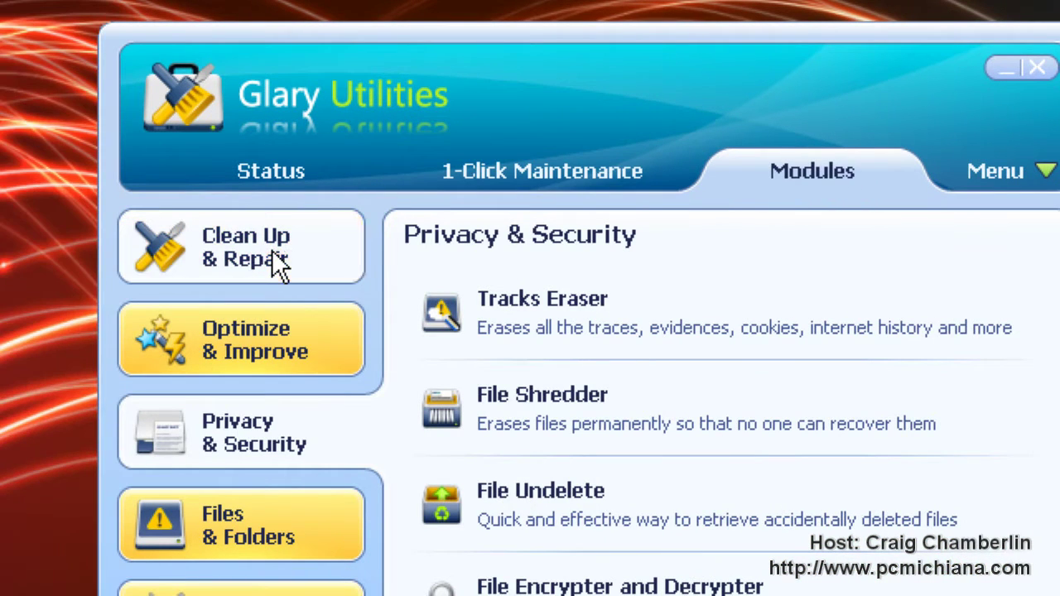
click(106, 258)
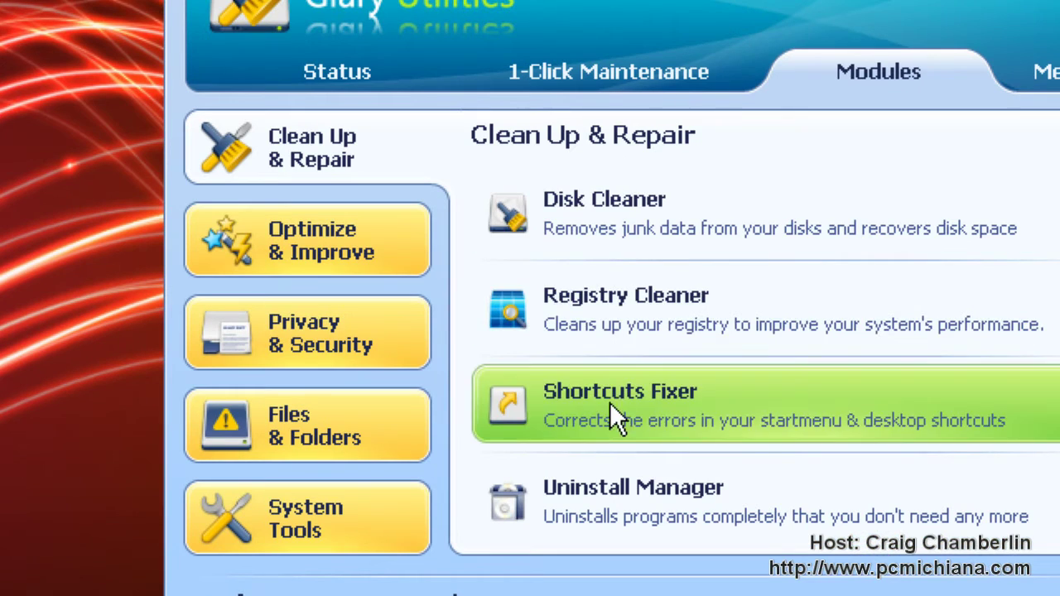
click(384, 253)
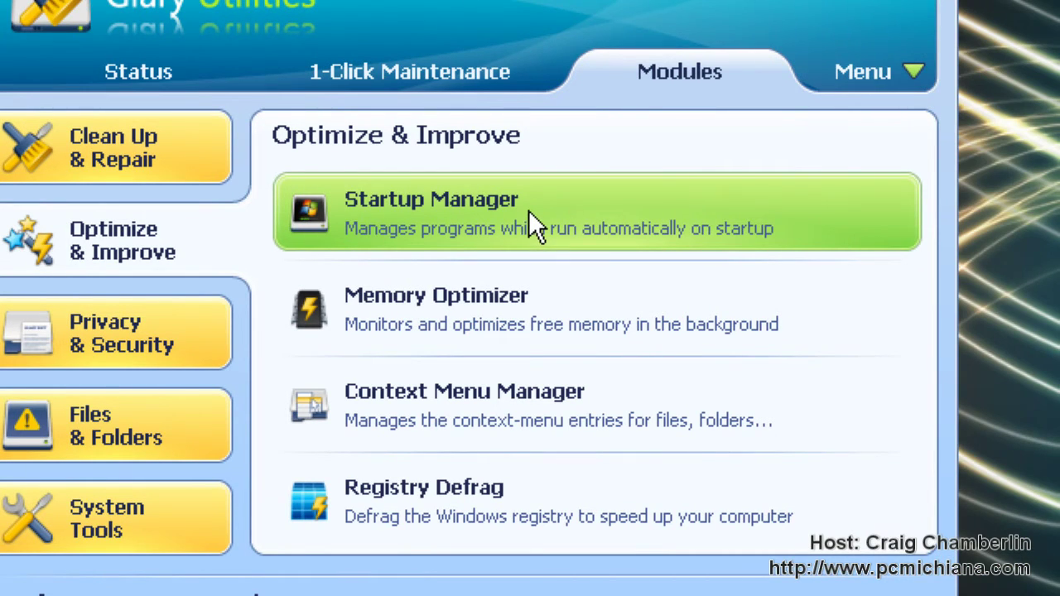
Open Startup Manager and check the ratings of startup entries such as UpdatePDRShortCut, RTHDCPL, NvCplDaemon and Alcmtr
click(528, 209)
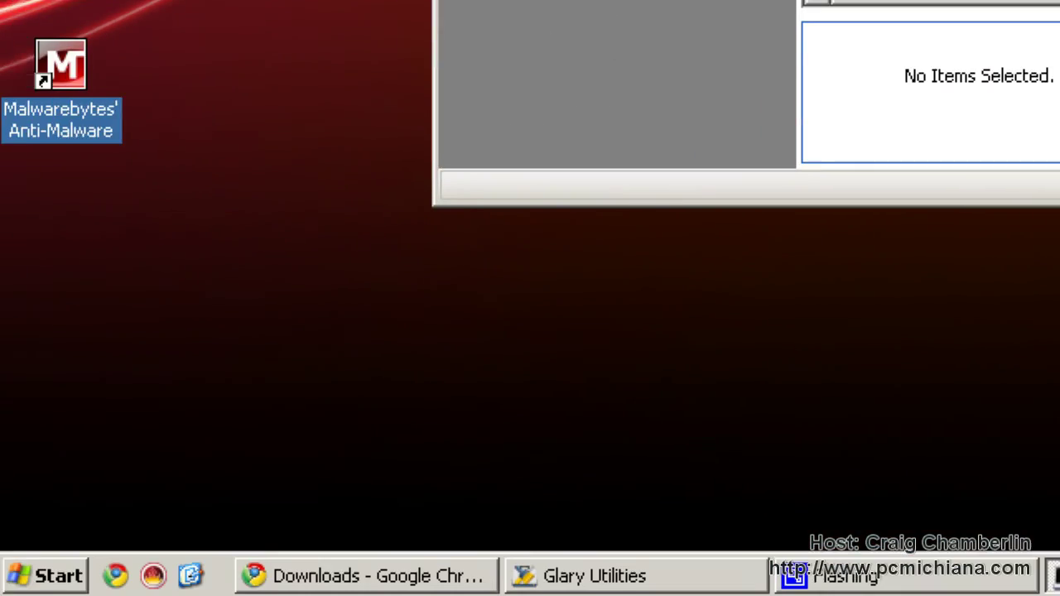
click(42, 575)
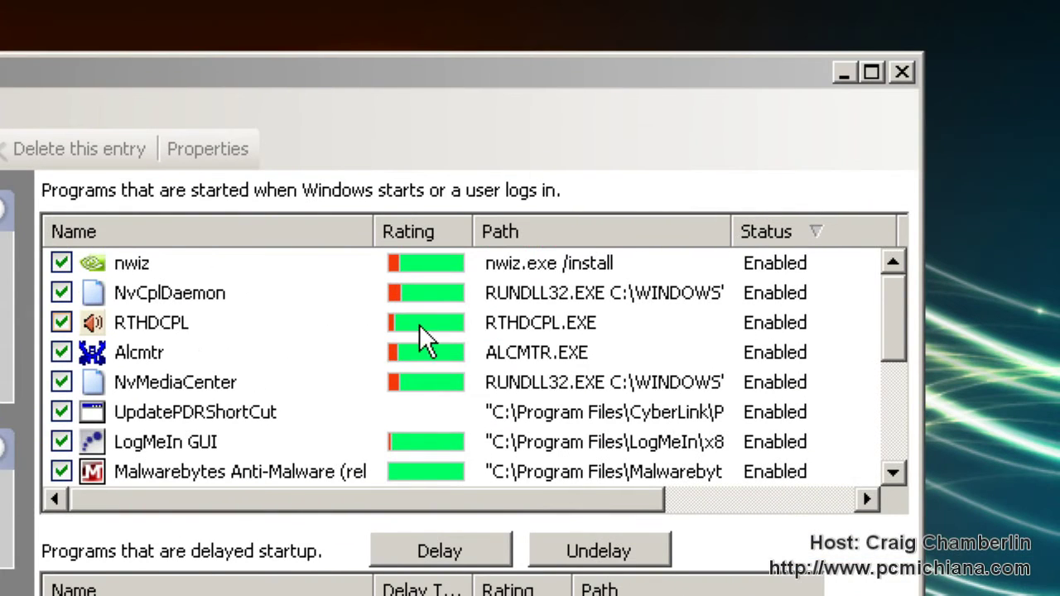
click(273, 412)
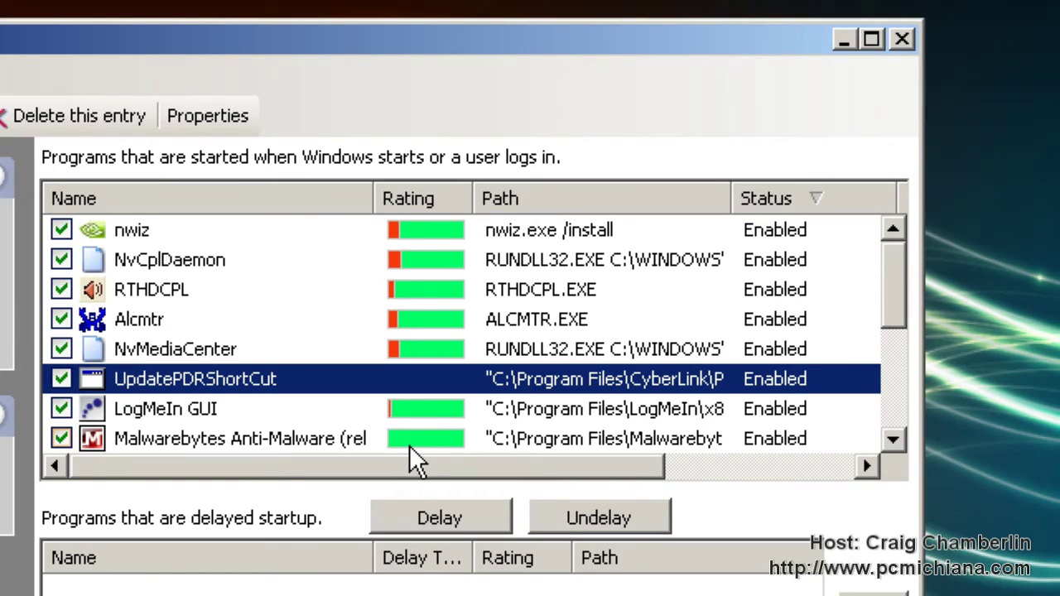
click(400, 288)
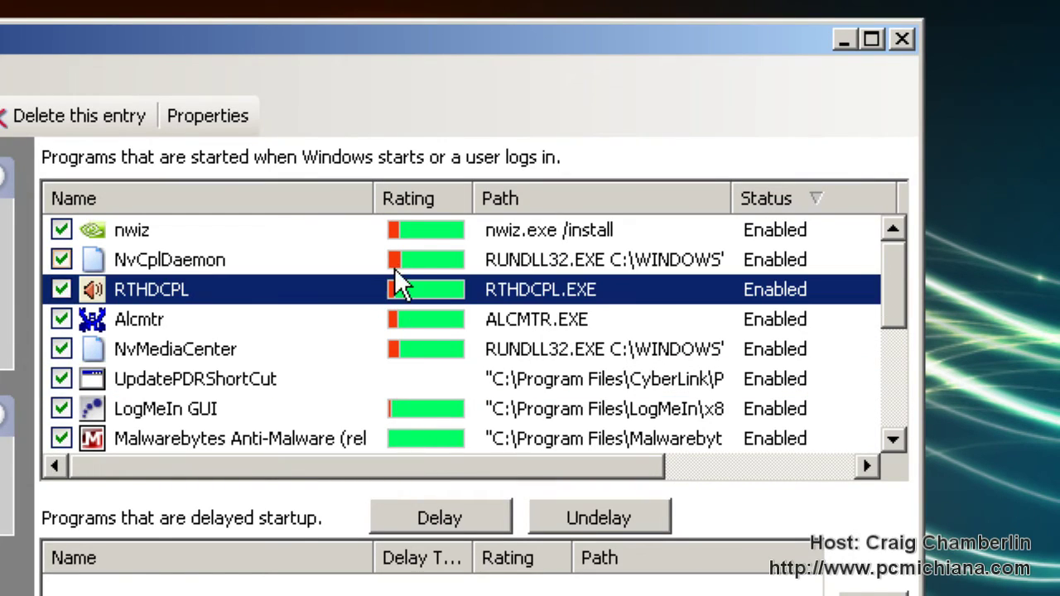
click(396, 260)
click(400, 289)
click(400, 314)
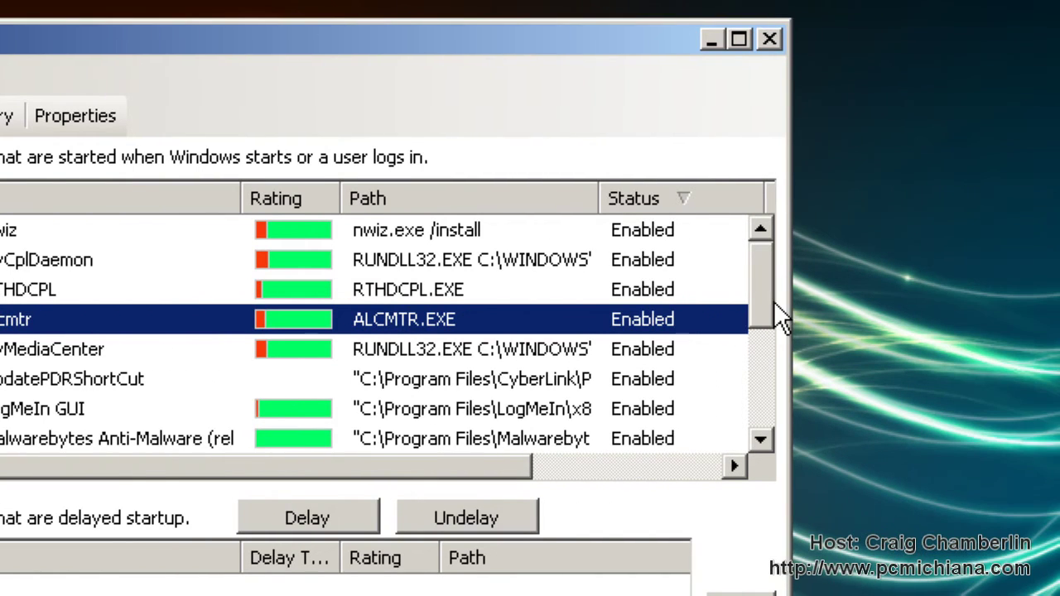
Review the rest of the startup list, including the disabled entries, and the tasks Startup Manager offers
drag(904, 300, 905, 317)
drag(772, 317, 765, 404)
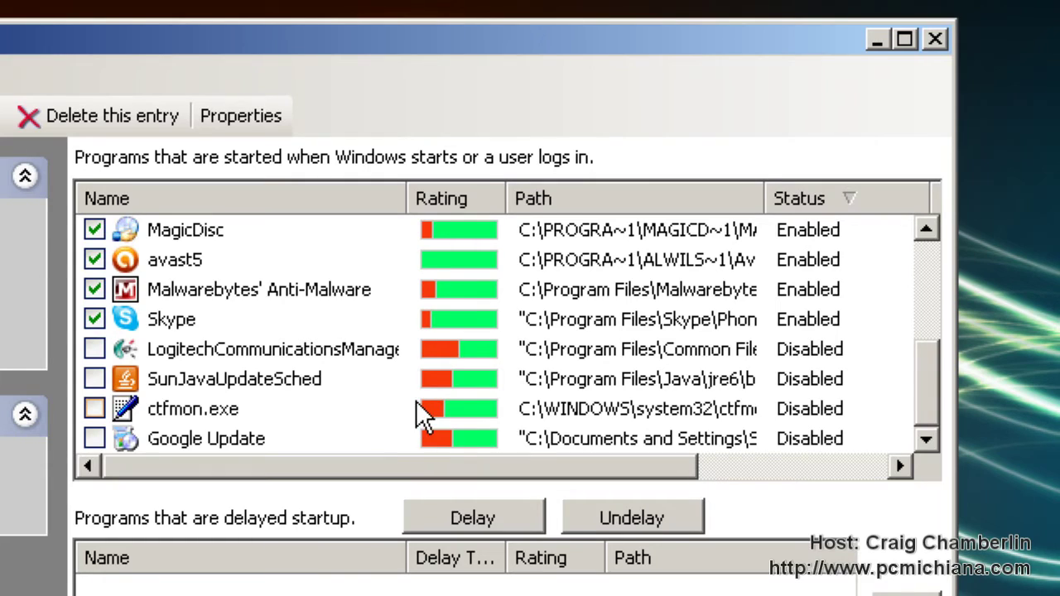
scroll(416, 400, up, 1)
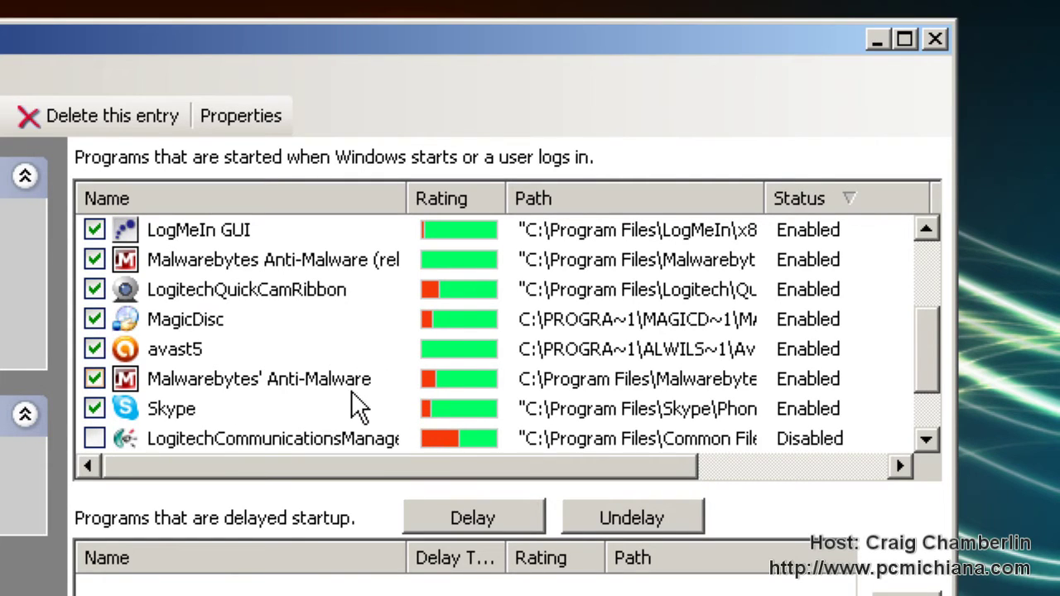
scroll(298, 352, up, 1)
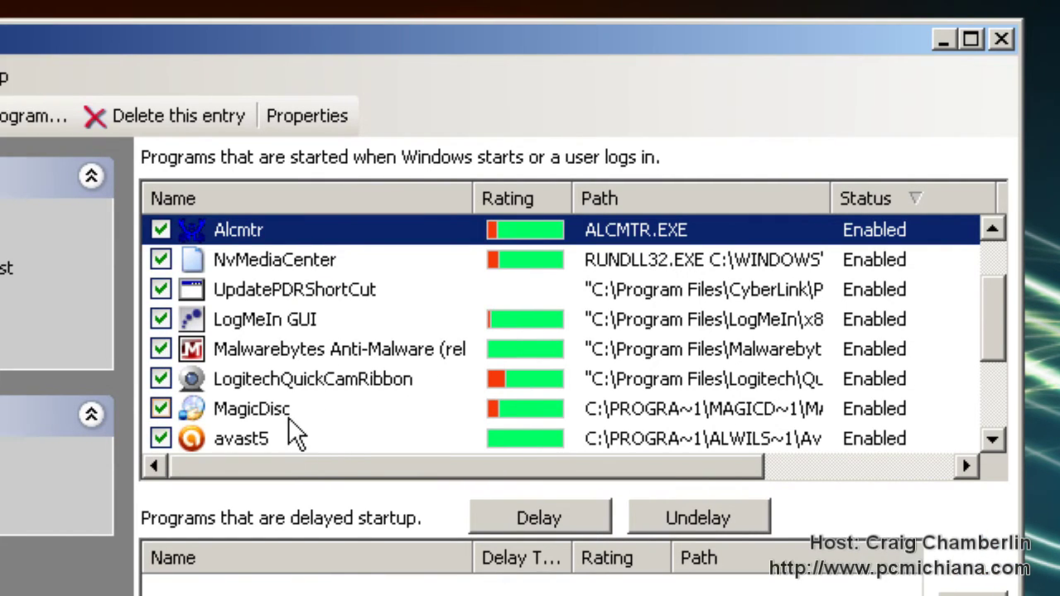
scroll(308, 283, up, 1)
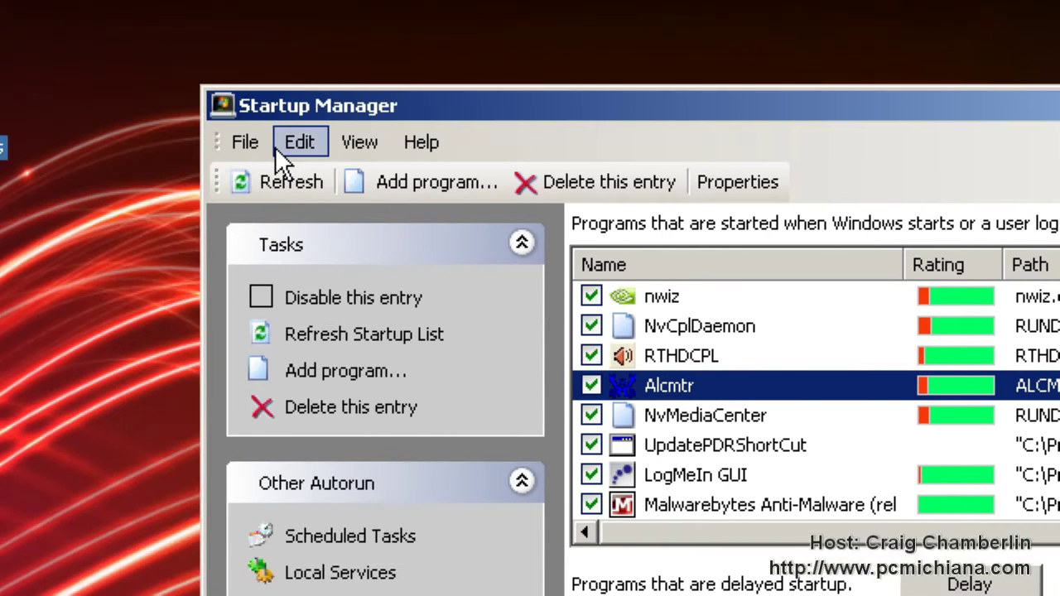
click(273, 176)
click(301, 255)
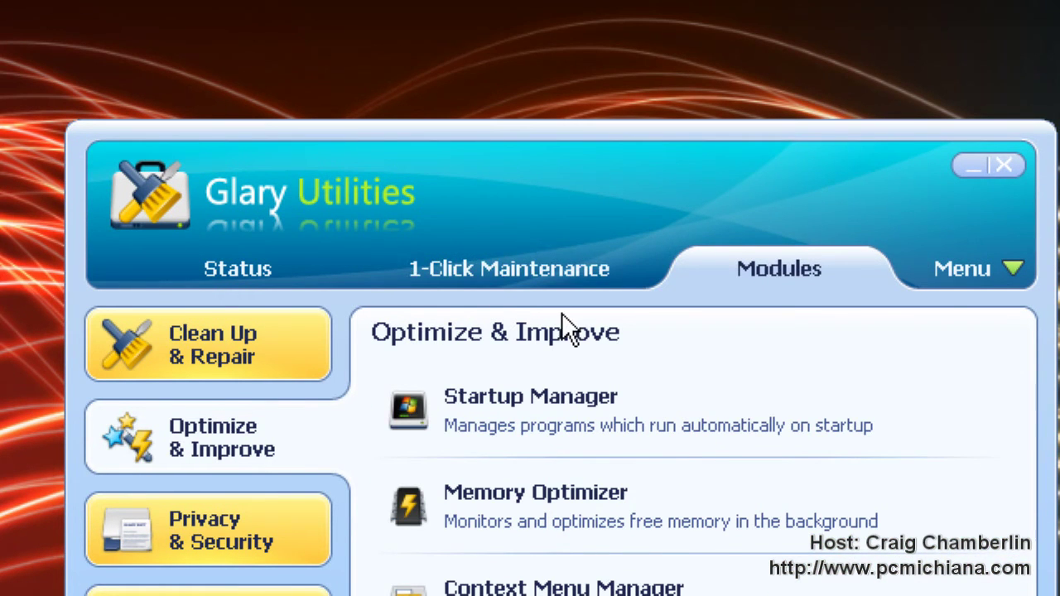
Look over 1-Click Maintenance and the Privacy & Security, Files & Folders and System Tools modules
click(522, 264)
click(762, 272)
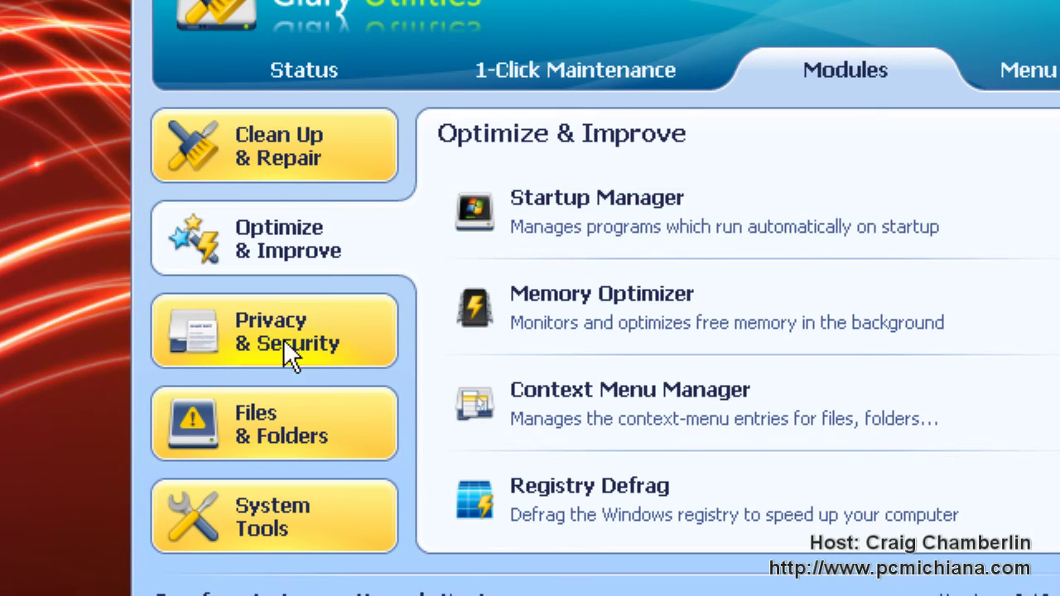
click(175, 345)
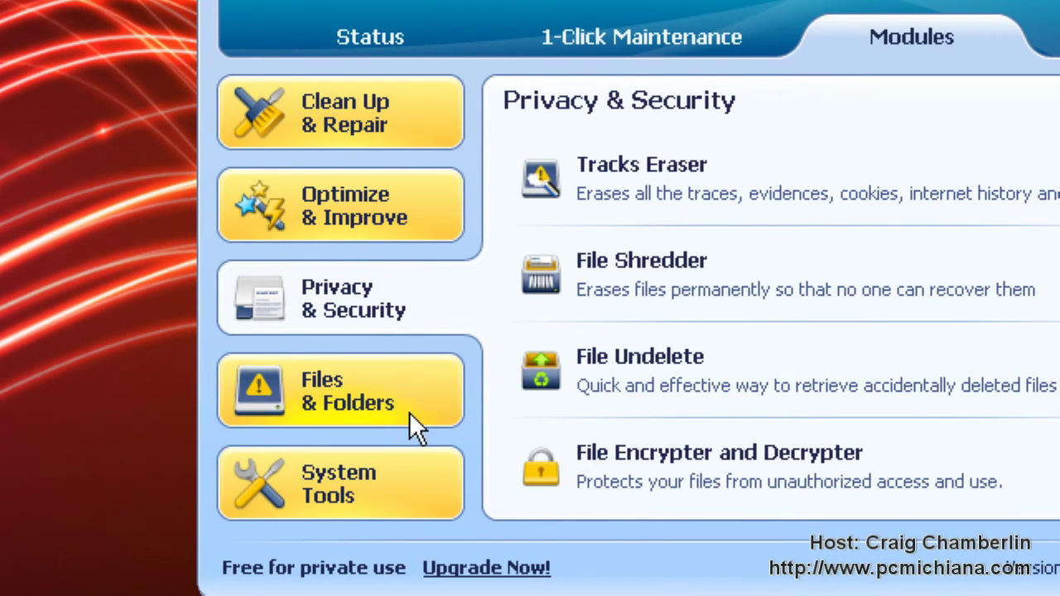
click(388, 416)
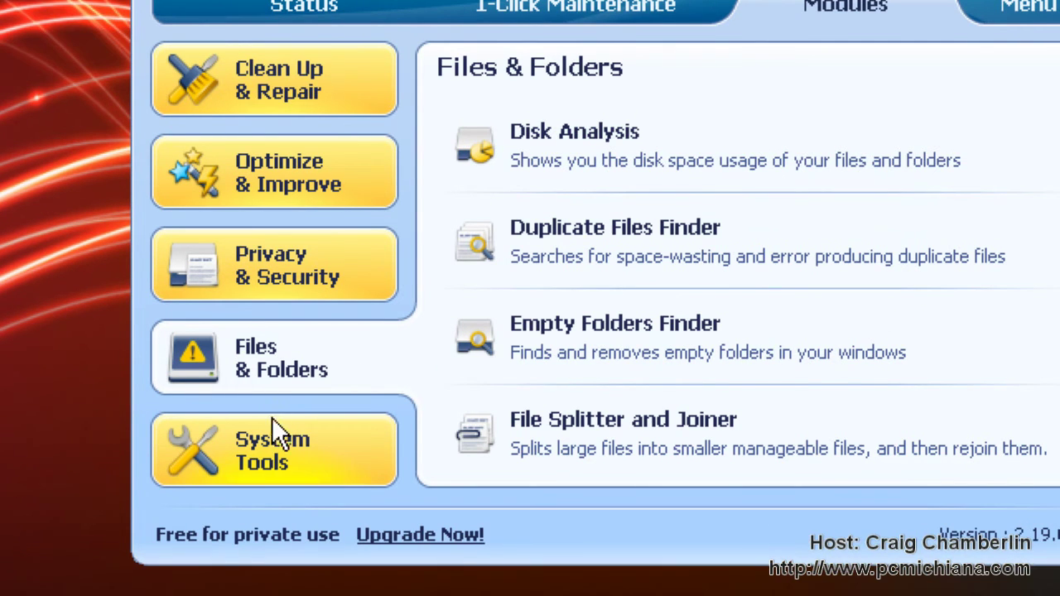
click(286, 444)
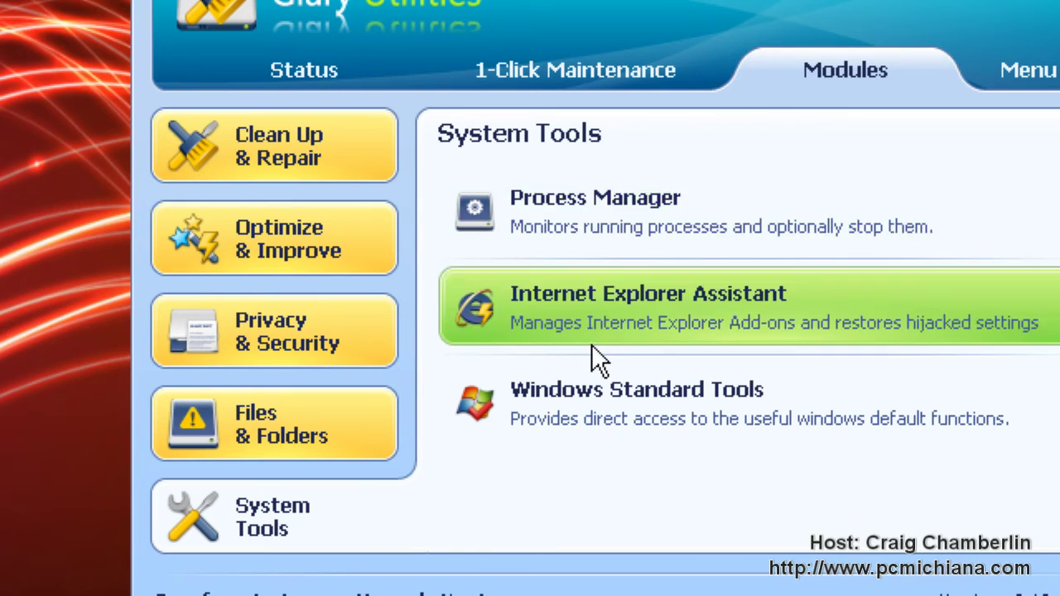
Open Process Manager and check the ratings of the Generic Host Process and avast! Service entries
click(601, 210)
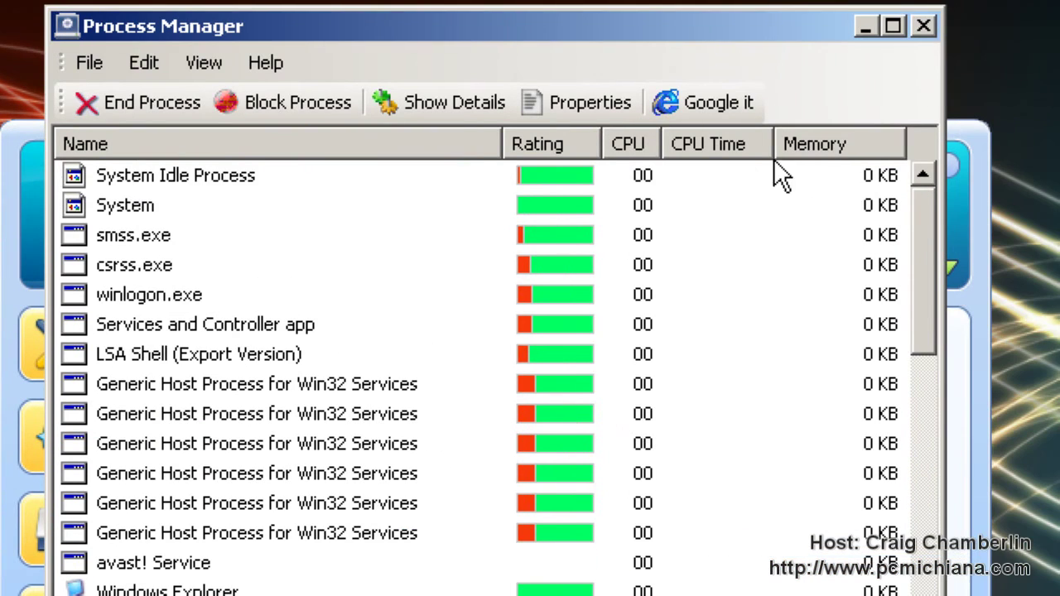
scroll(667, 25, down, 1)
click(667, 25)
click(493, 443)
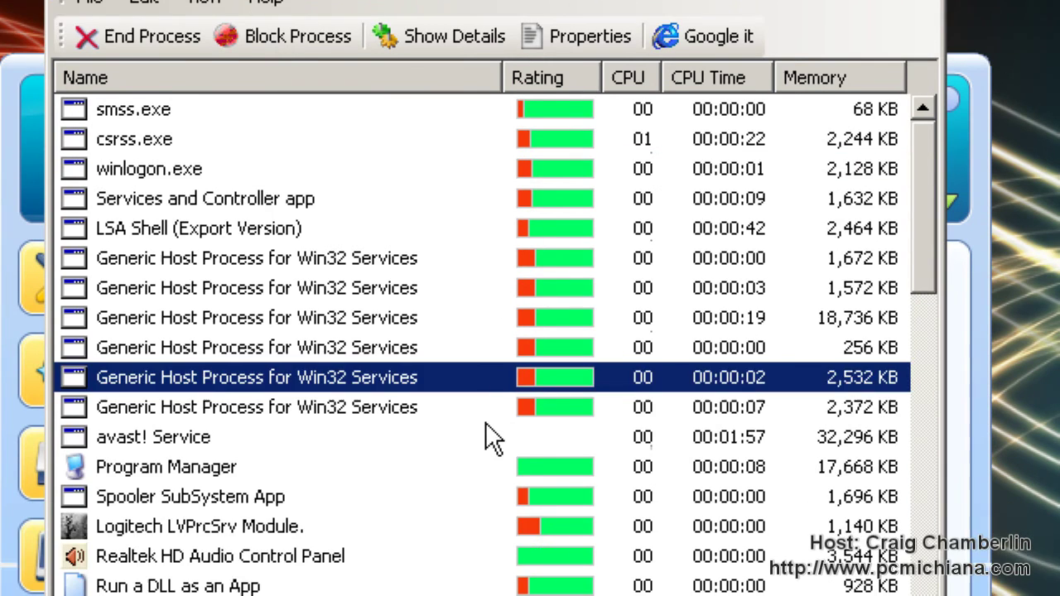
click(491, 502)
scroll(488, 497, down, 3)
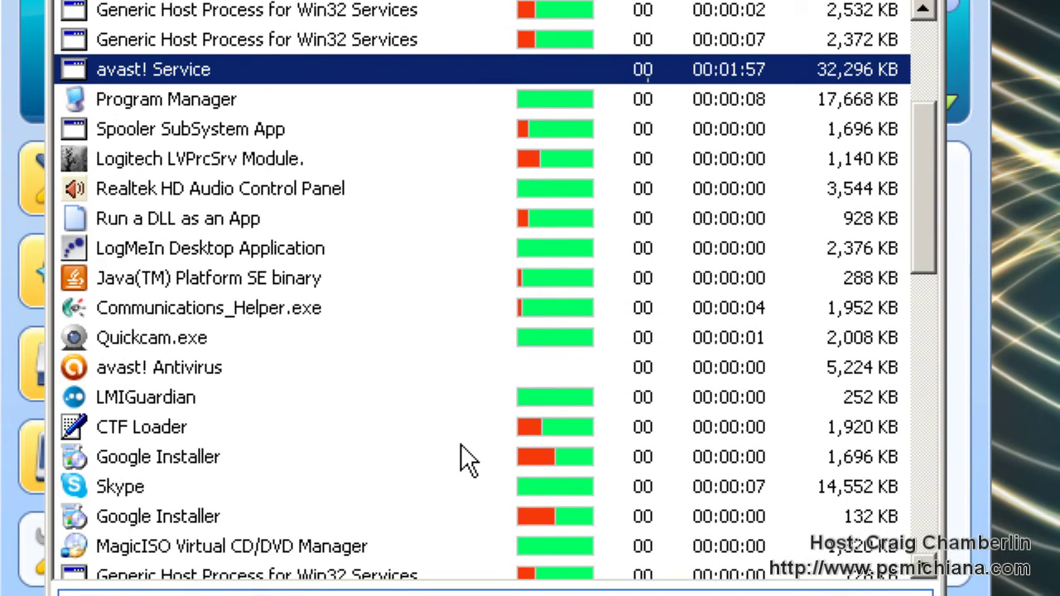
Inspect the ratings and details of the two Google Installer processes
click(452, 518)
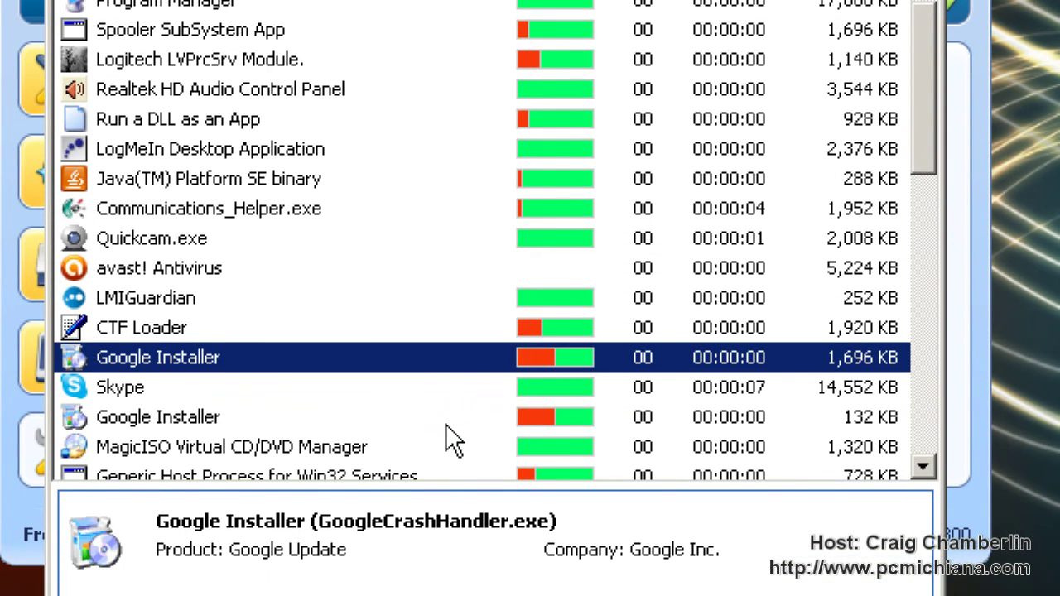
click(449, 483)
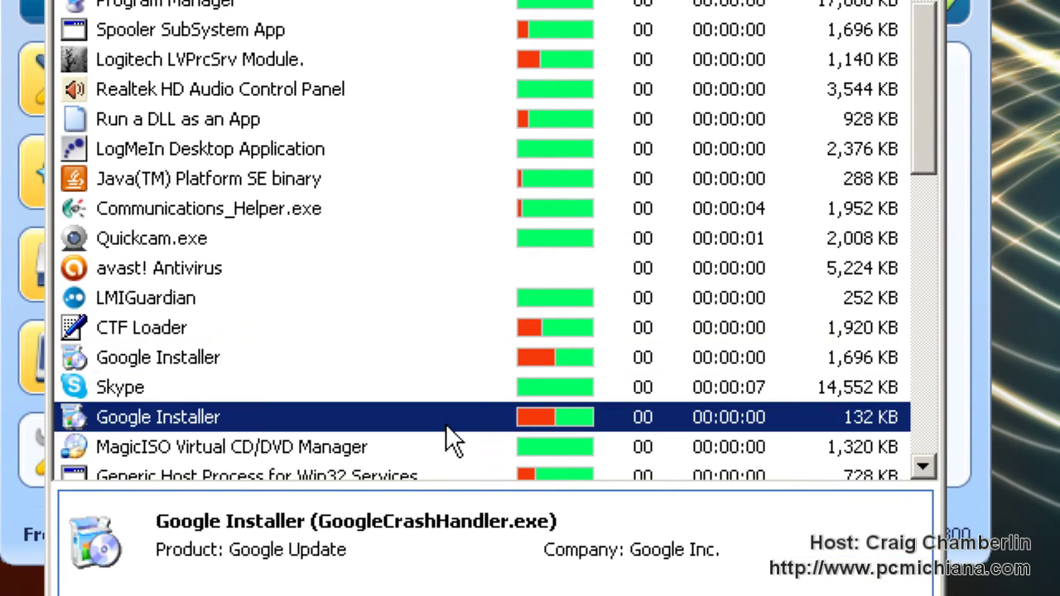
scroll(460, 448, down, 1)
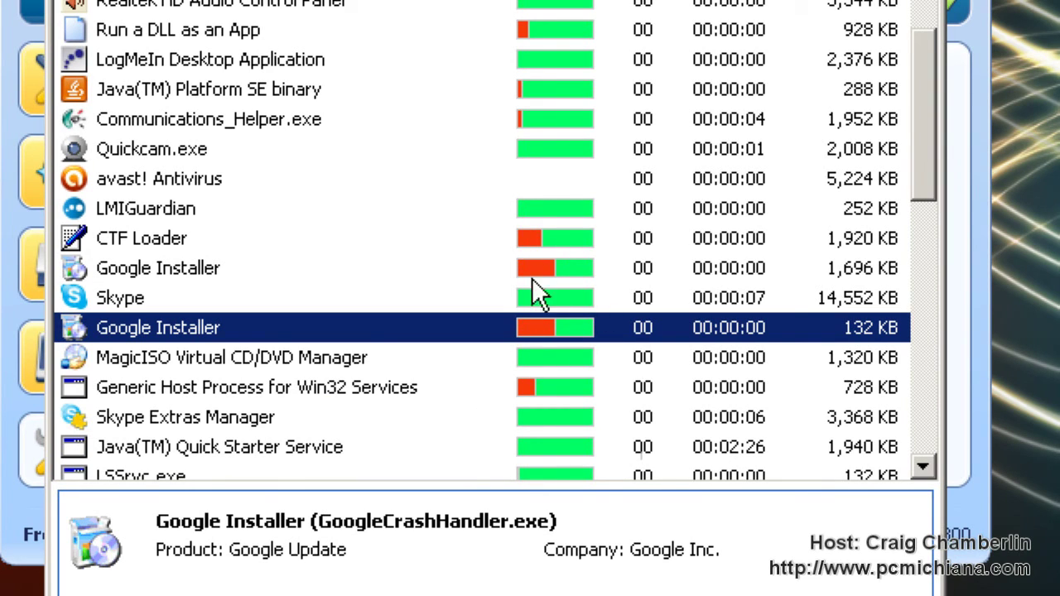
click(453, 274)
click(442, 288)
click(443, 278)
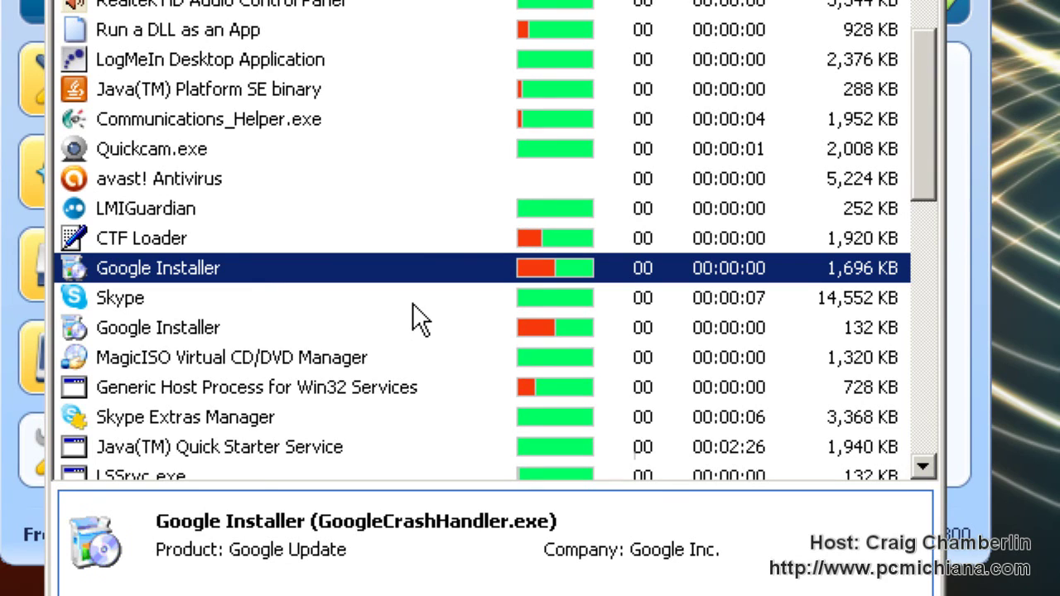
Review the ratings of the remaining running processes and close Process Manager
scroll(431, 304, down, 3)
scroll(497, 340, down, 2)
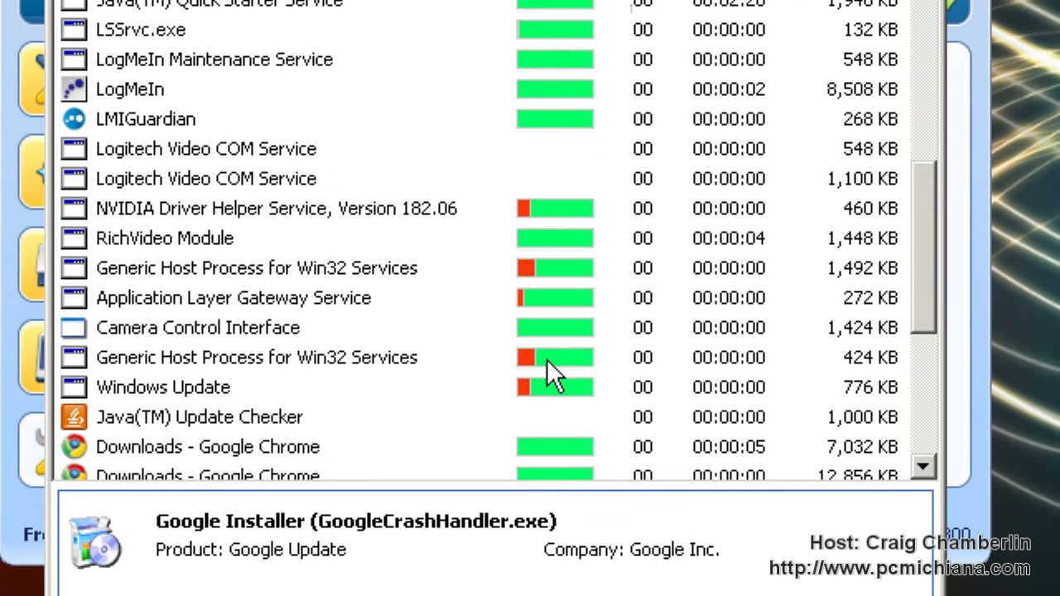
scroll(509, 383, up, 2)
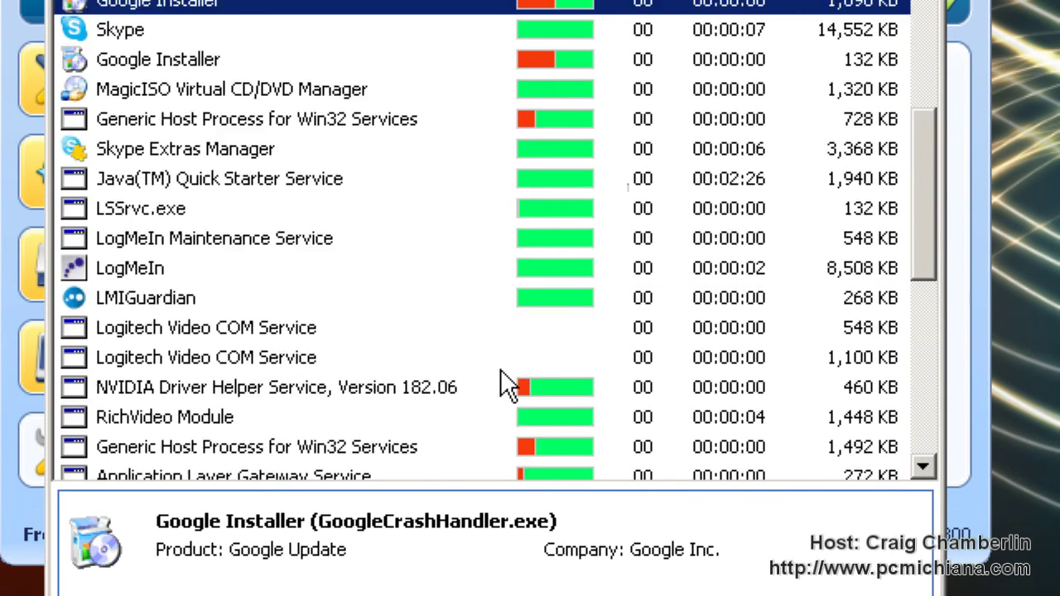
scroll(507, 385, up, 9)
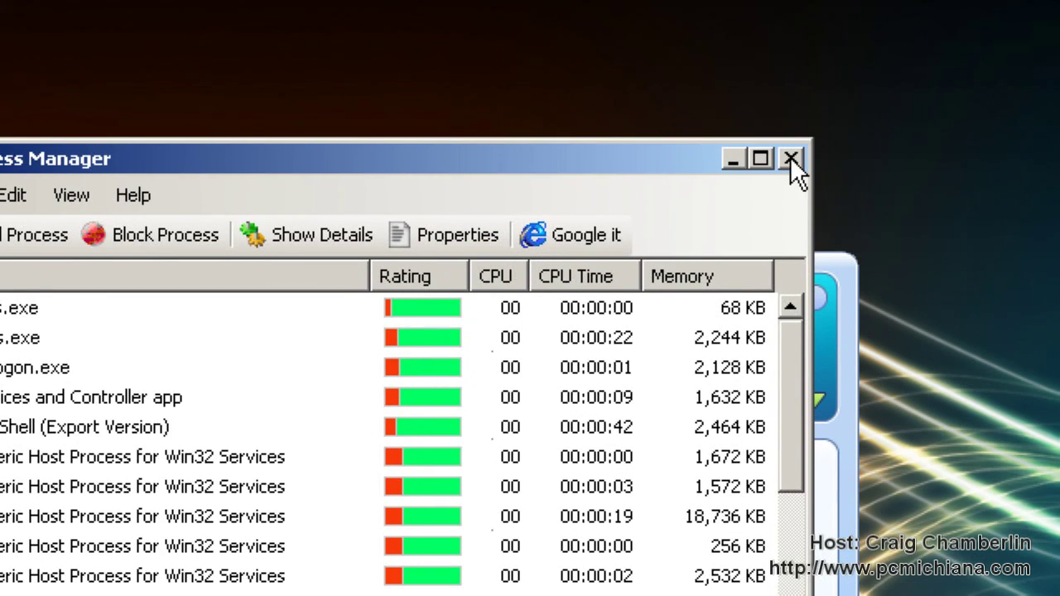
click(791, 156)
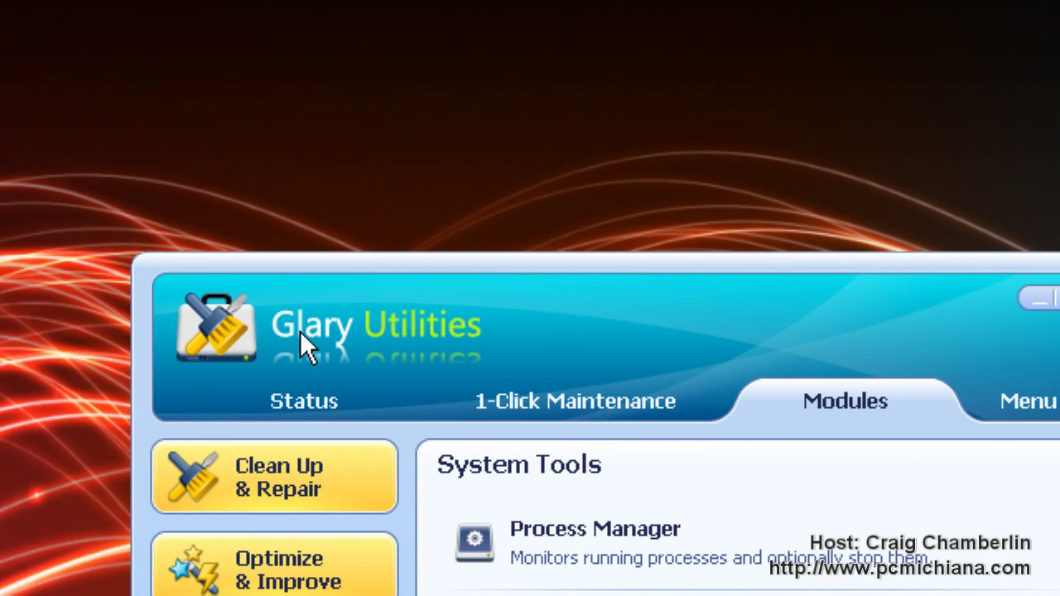